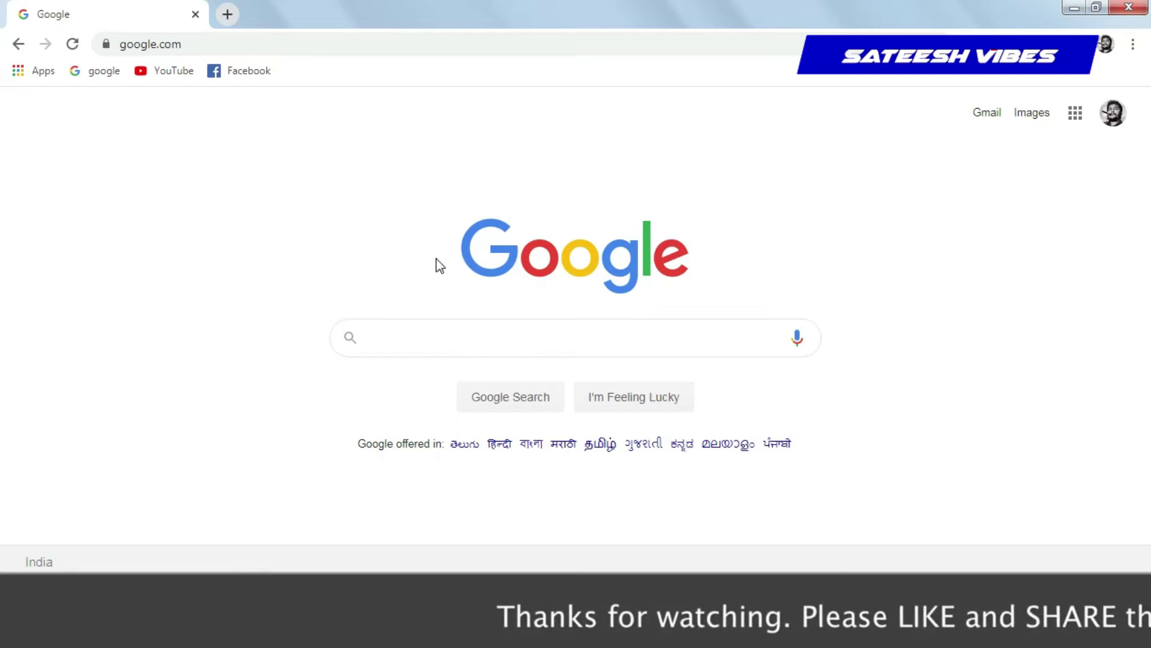
Search Google for 'licindia' using the suggested completion
left_click(380, 343)
type("uICIND")
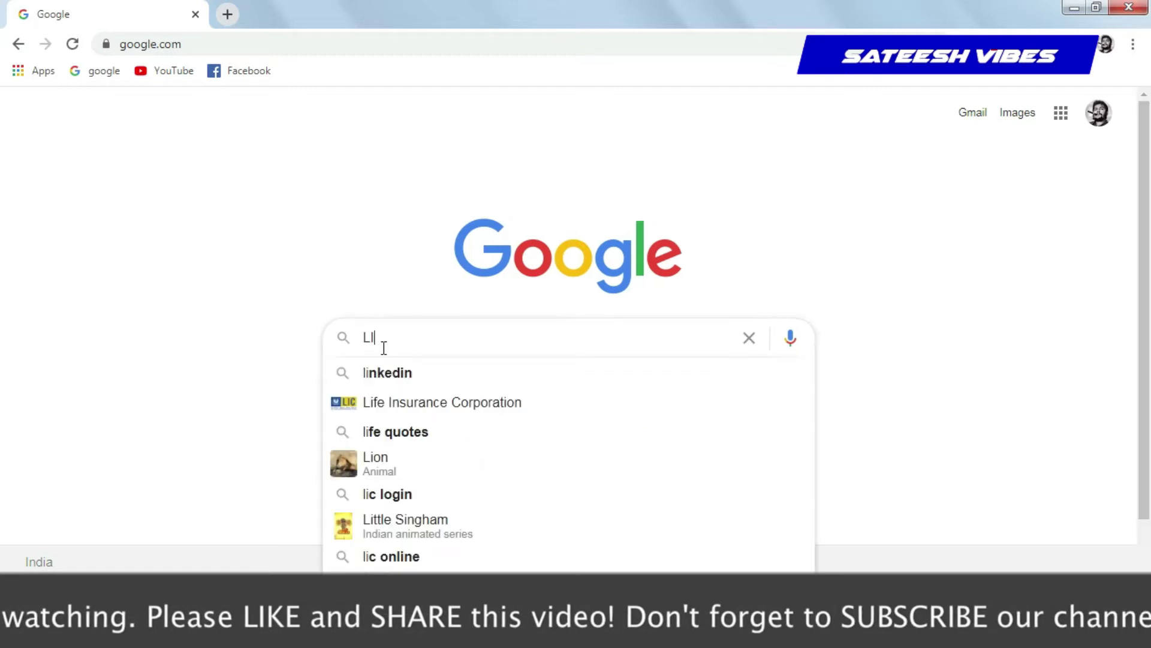
type("IA")
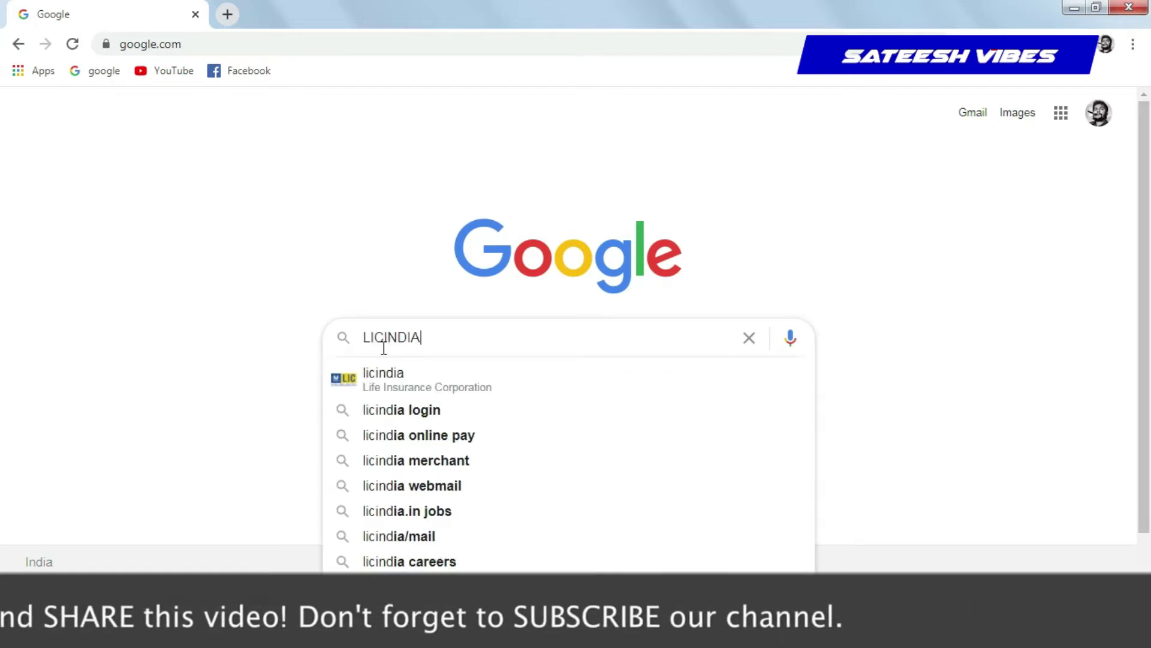
key("Down")
key("Return")
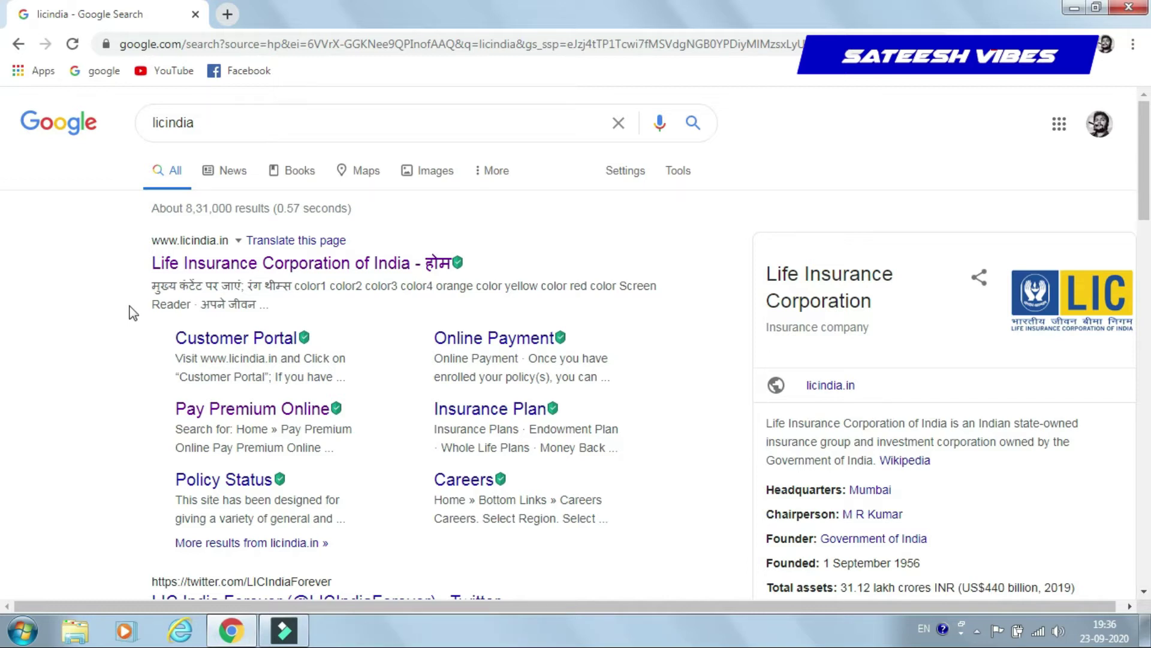
Go to the Life Insurance Corporation of India site and its Pay Premium Online page
left_click(281, 265)
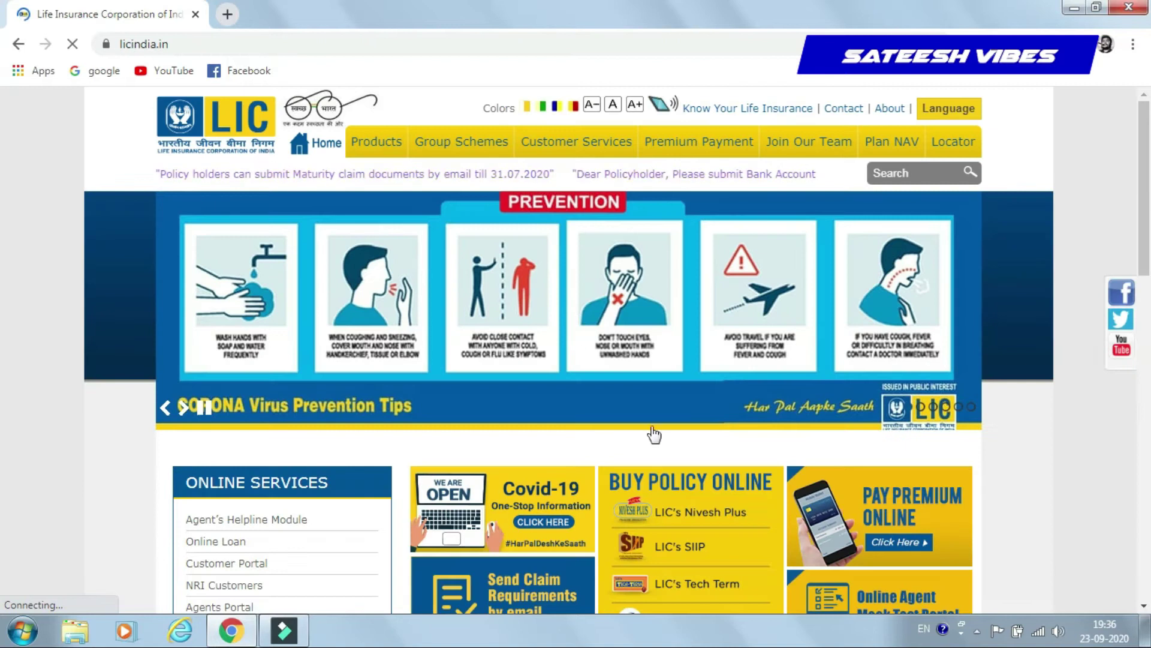
left_click(871, 531)
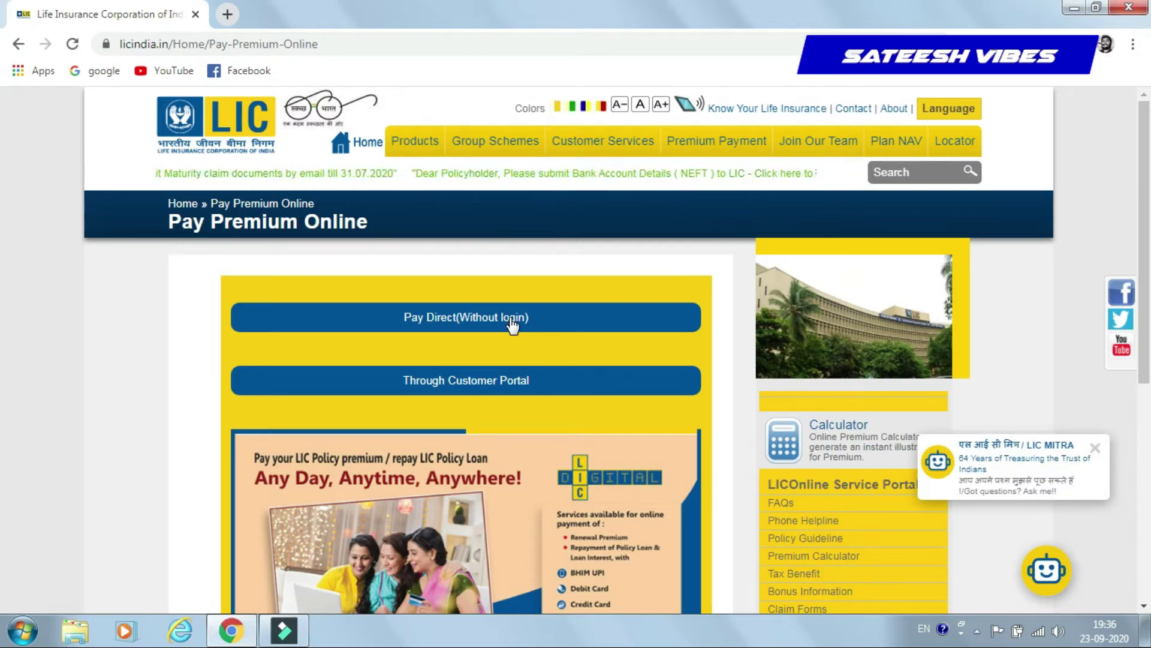
Choose Through Customer Portal and dismiss the Windows colour-scheme prompt
left_click(471, 384)
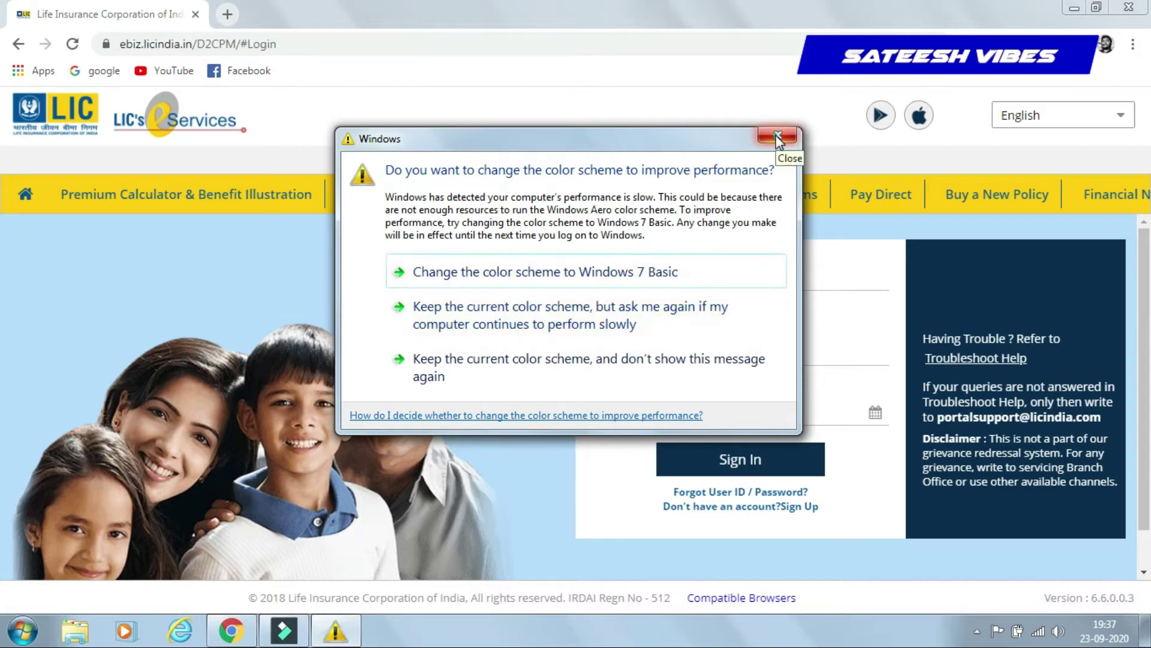
left_click(777, 138)
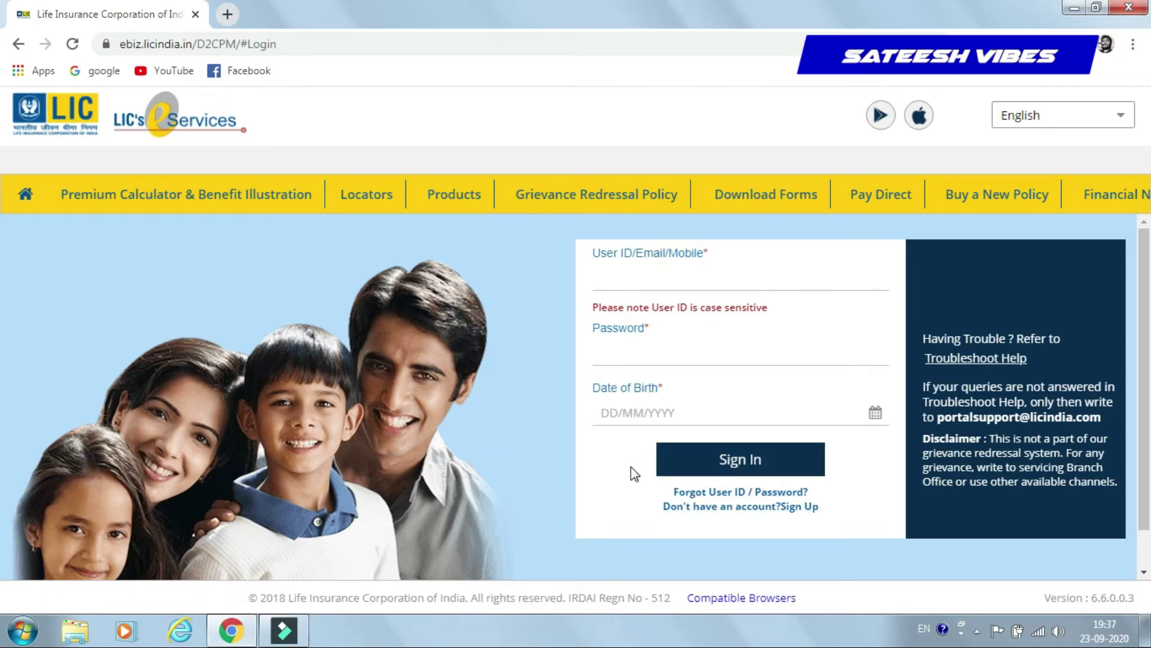
Sign in with the user ID, Chrome's saved password and the date of birth
left_click(660, 275)
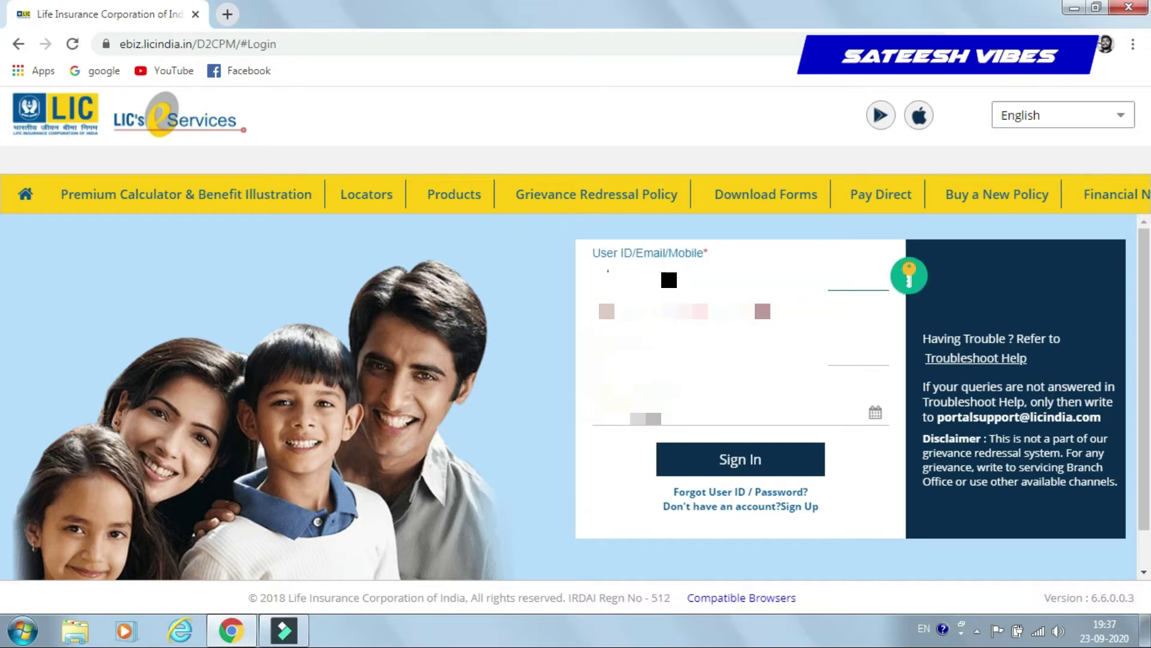
left_click(640, 357)
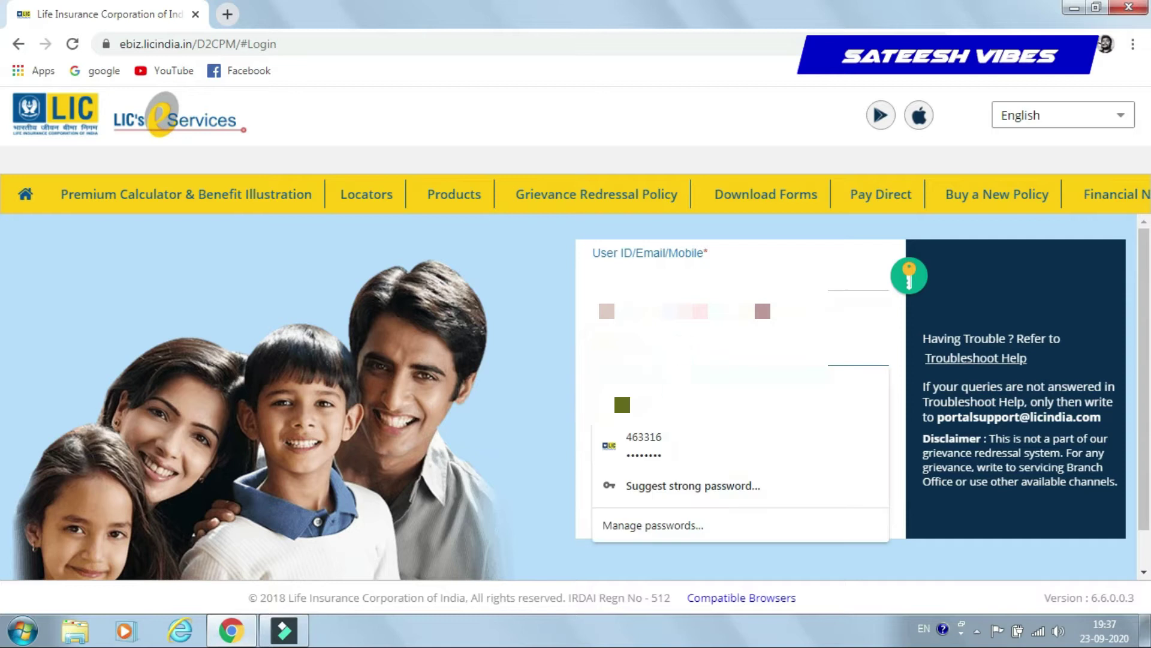
key("Return")
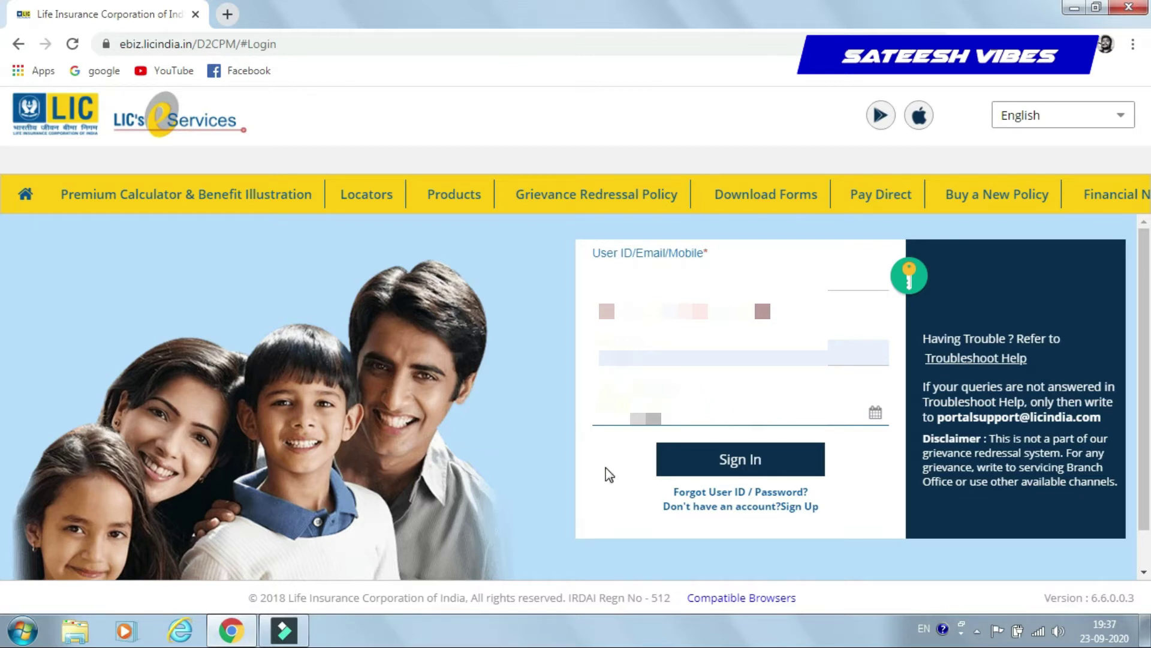
type("0")
left_click(729, 465)
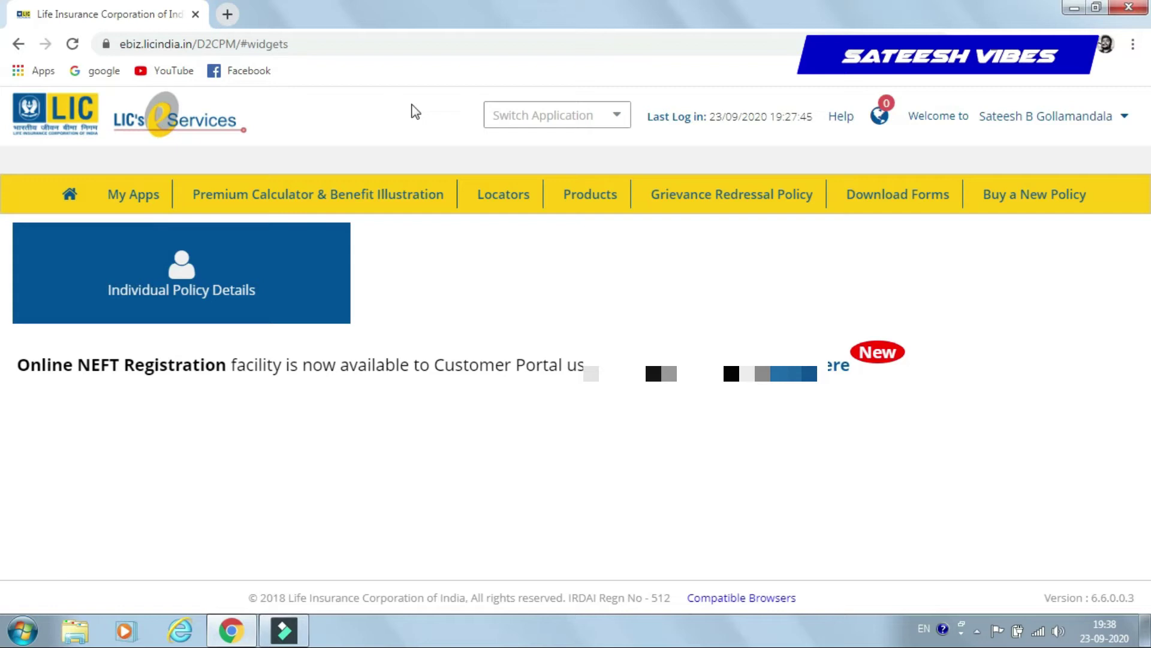
Go through Individual Policy Details and Online Payments to the Unit Linked / Health Policies tab
left_click(186, 276)
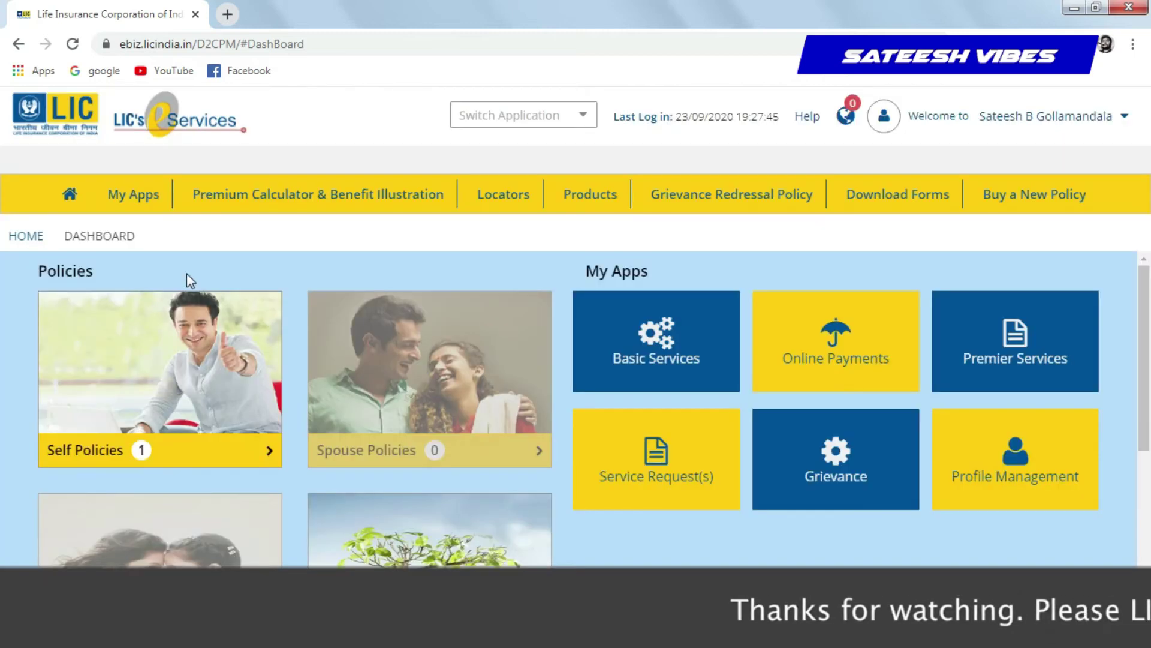
mouse_move(818, 361)
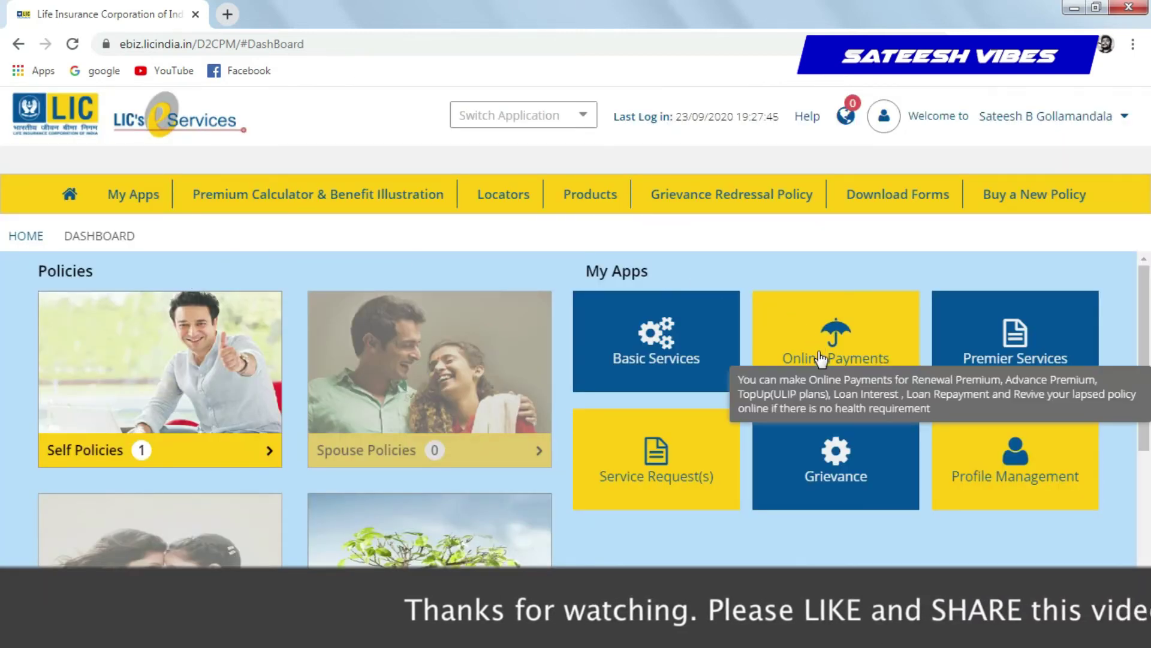
left_click(827, 342)
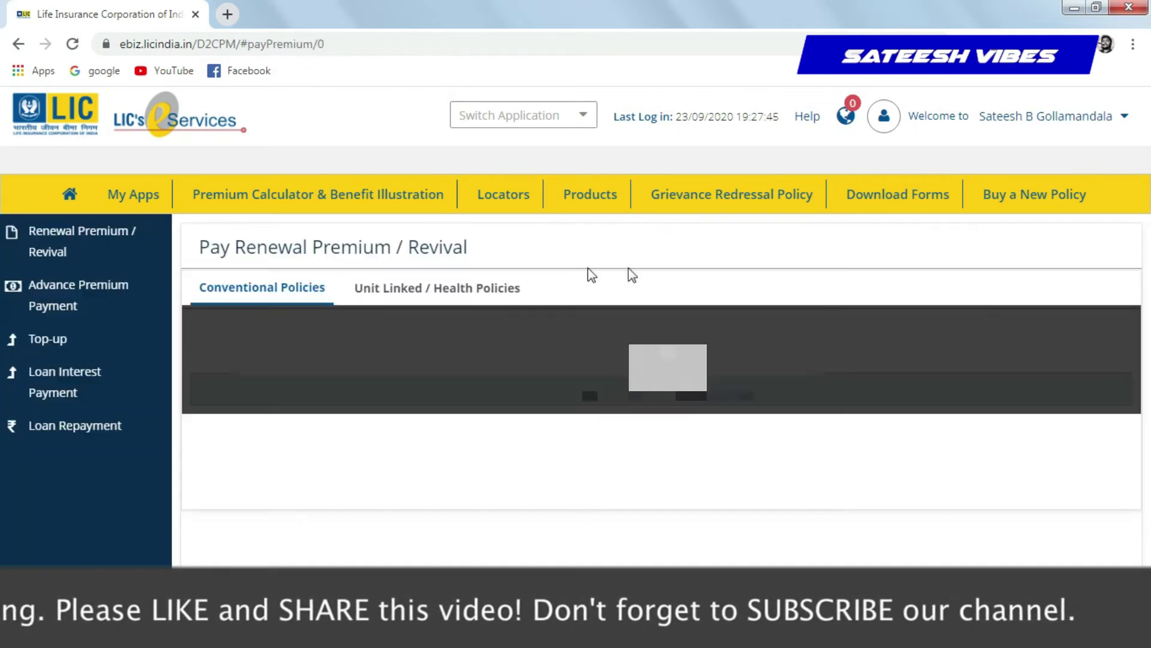
left_click(437, 287)
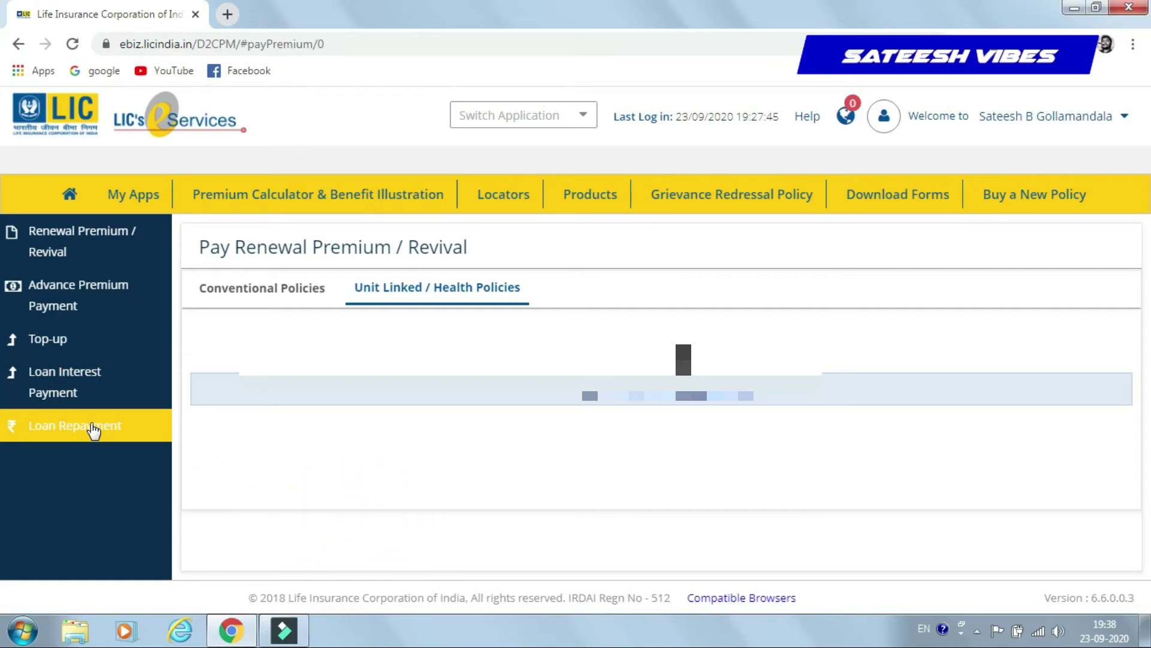
On Loan Interest Payment, select the policy with the loan and tick it for ₹1,354.00 interest
left_click(78, 380)
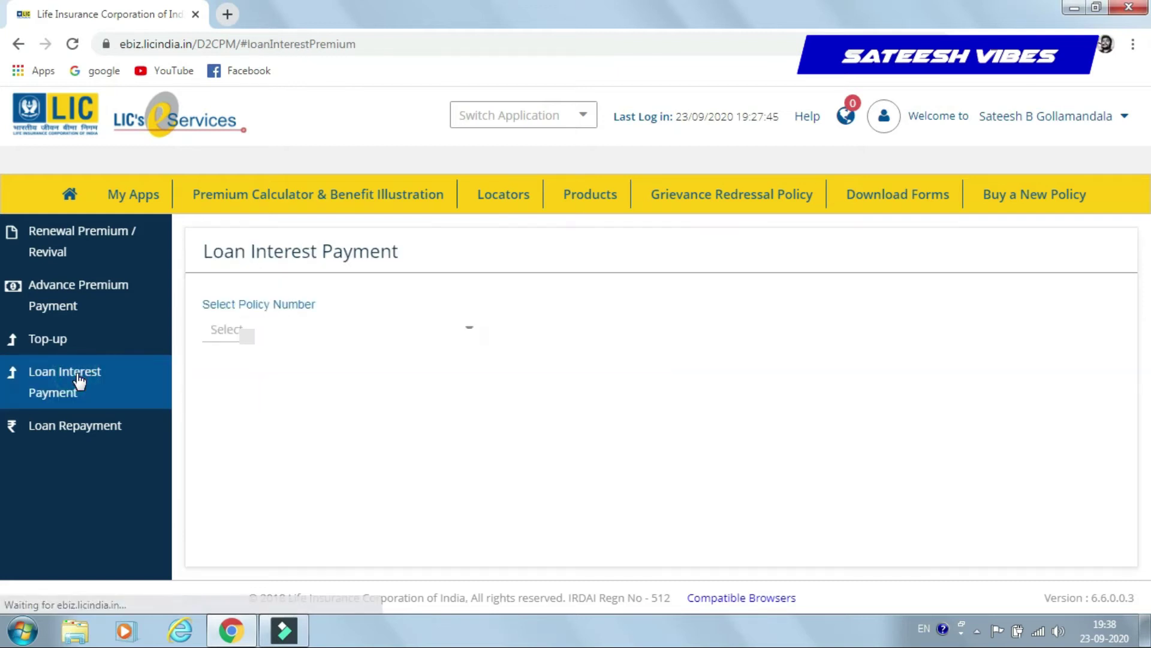
left_click(341, 325)
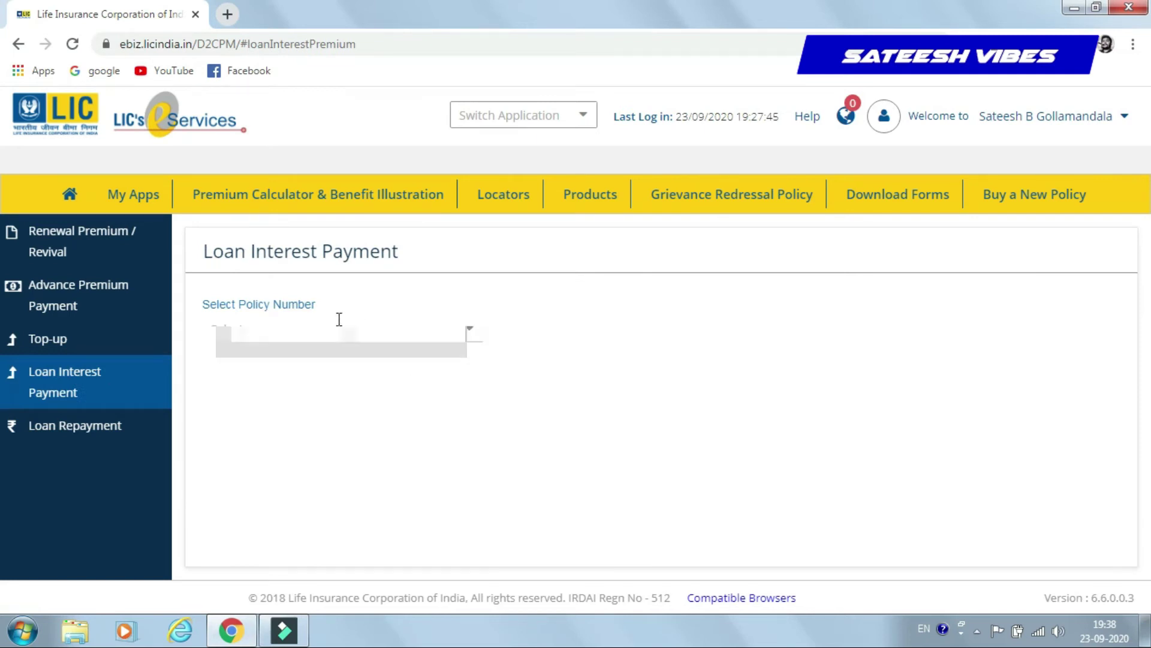
left_click(470, 331)
left_click(391, 369)
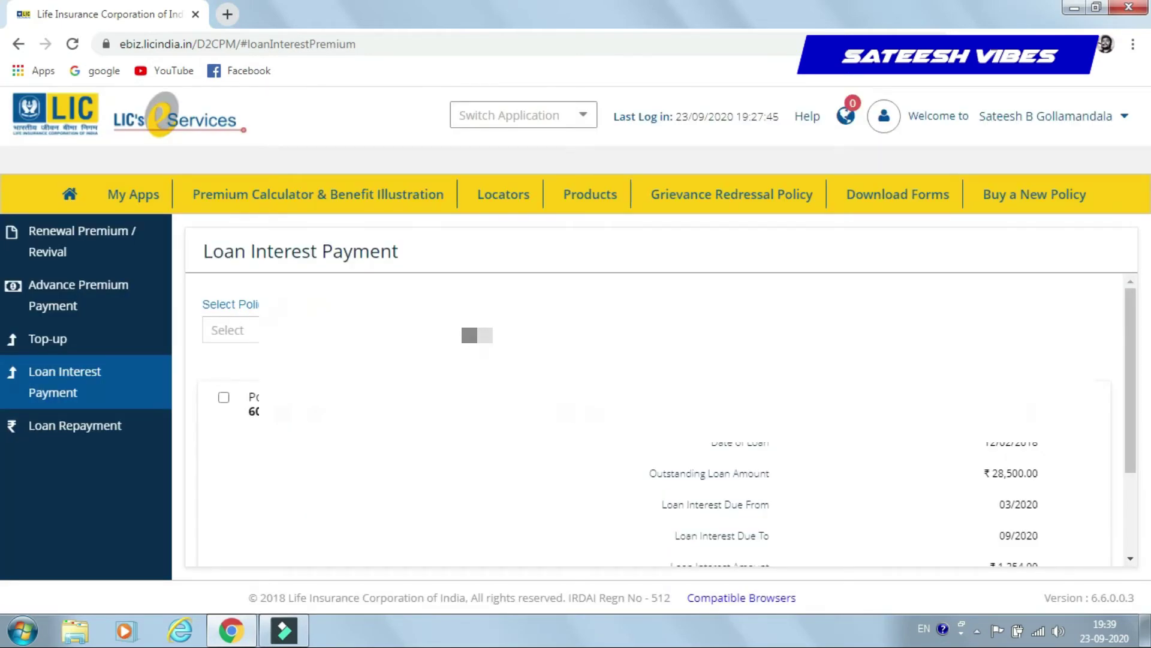
left_click_drag(1125, 334, 1108, 389)
left_click(224, 301)
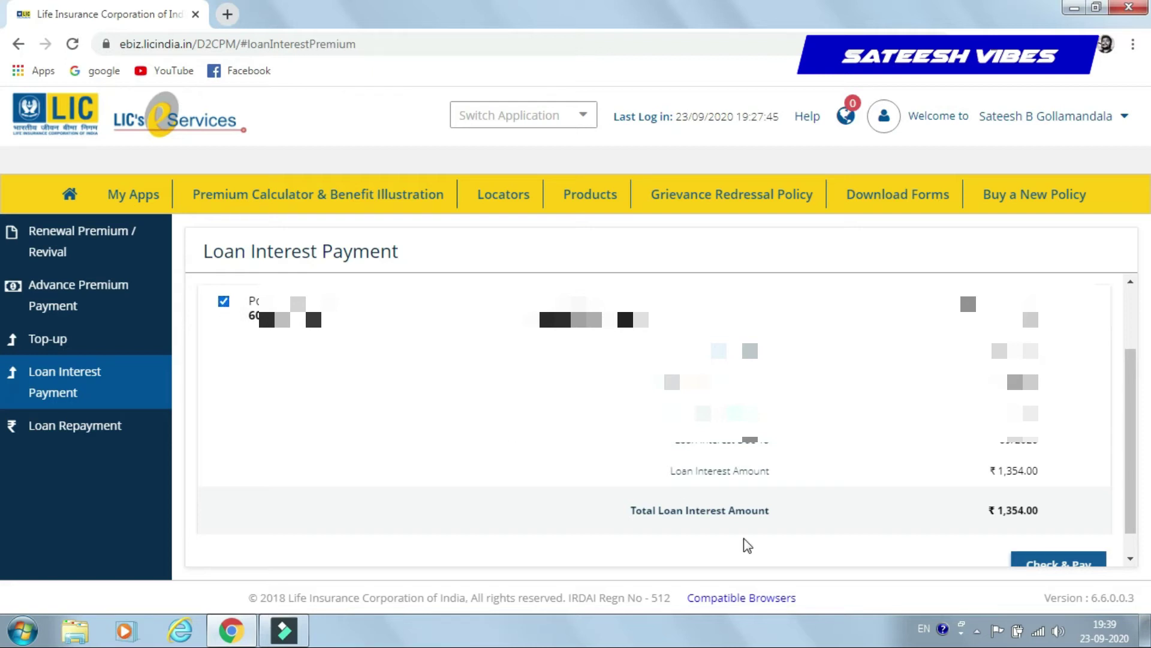
left_click_drag(1127, 411, 1138, 454)
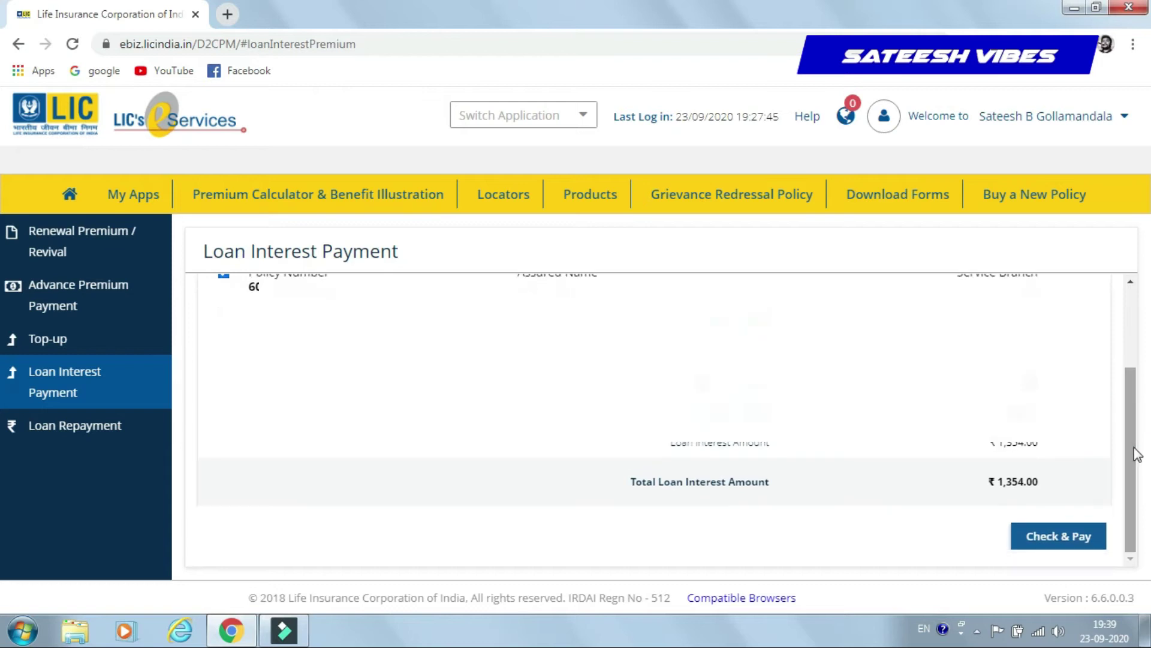
Proceed with Check & Pay past the ₹1,354.00 billing invoice and choose the Bill Desk gateway
left_click(1054, 537)
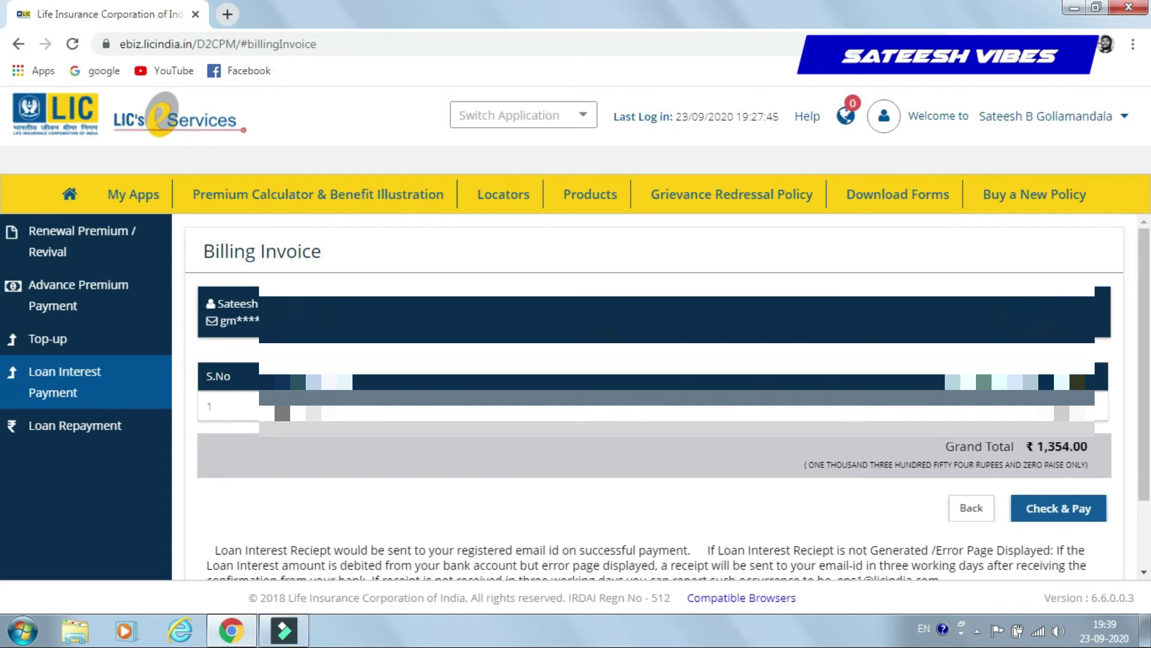
left_click(1063, 509)
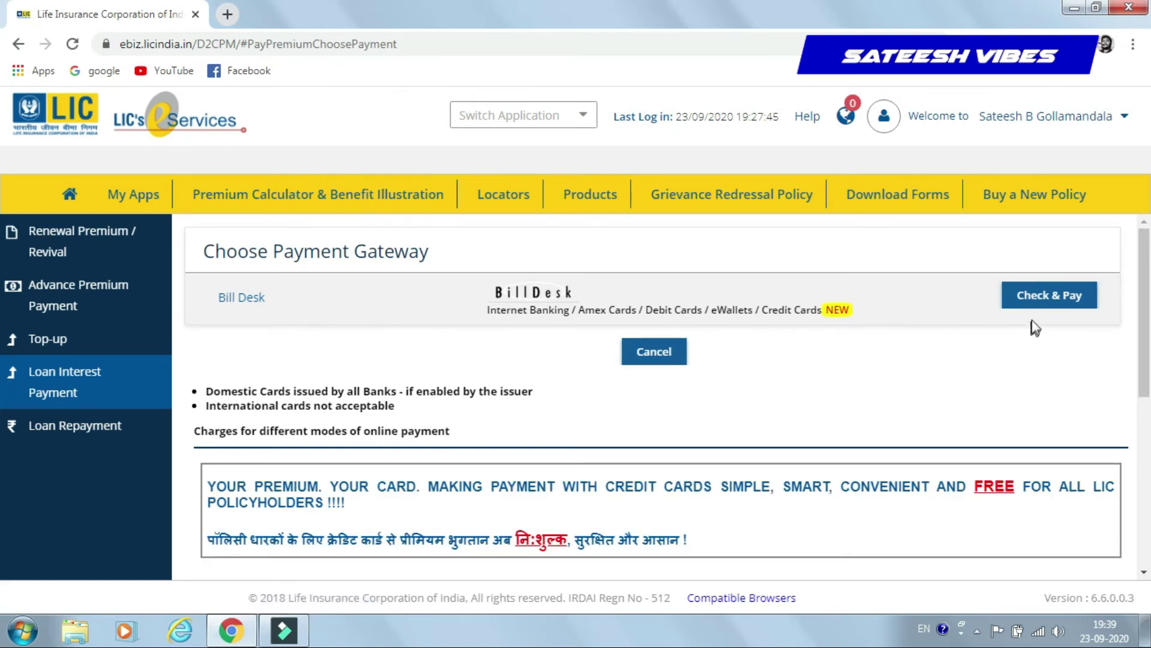
left_click(1042, 300)
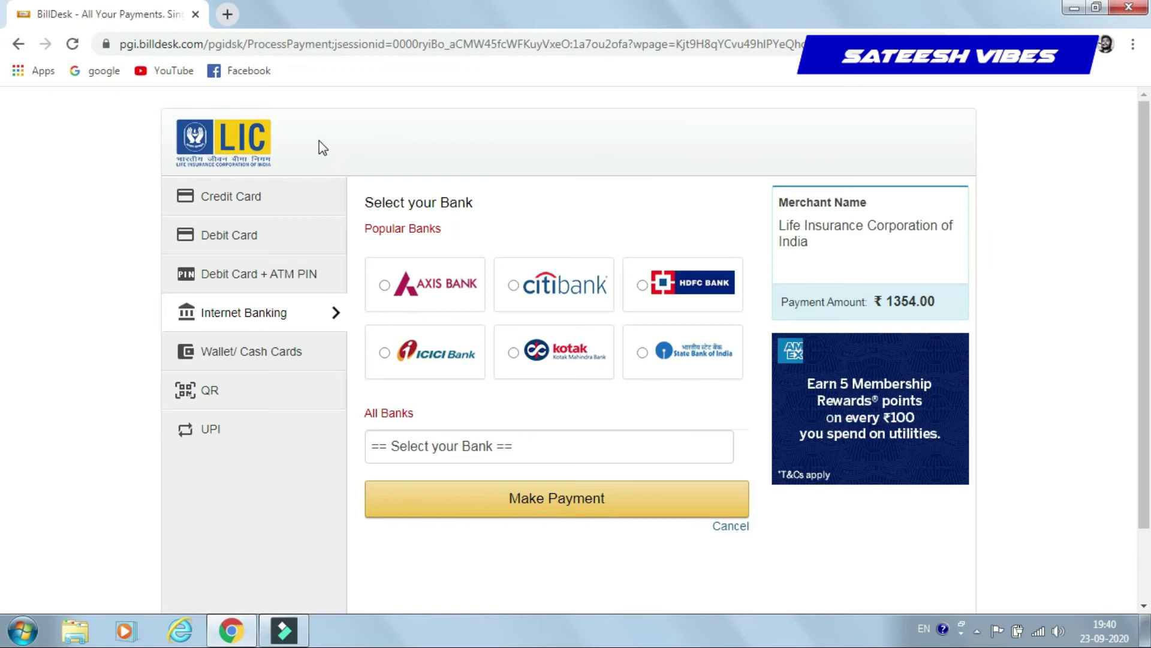
Choose Credit Card and enter the card number and expiry month and year
left_click(246, 198)
left_click(489, 333)
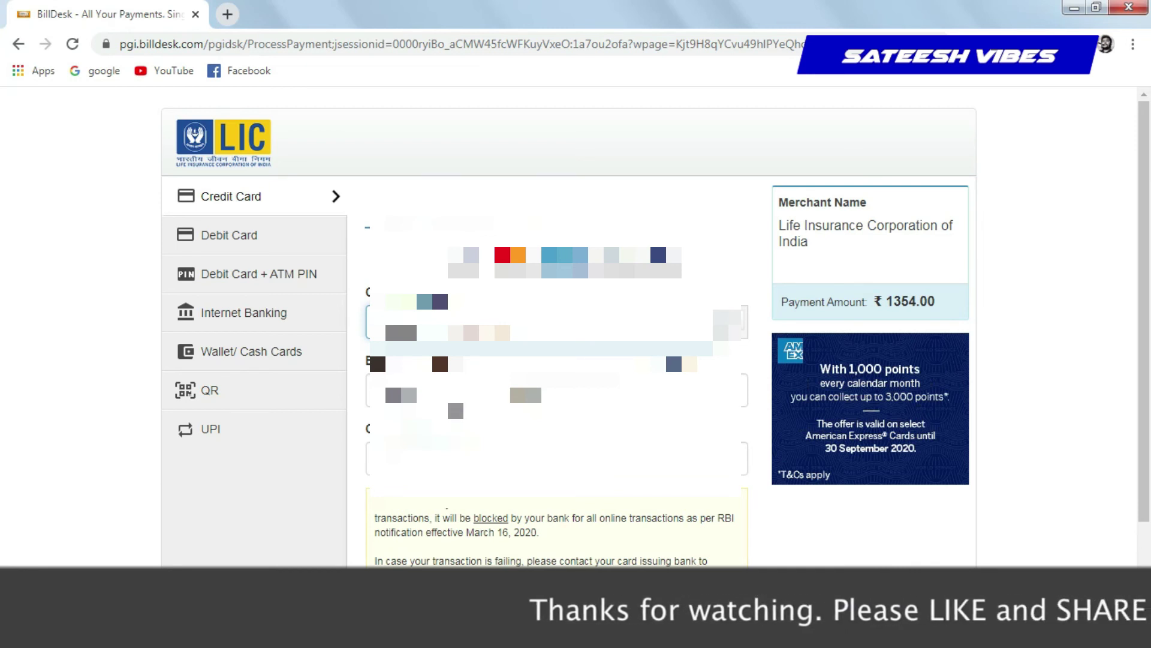
key("alt+Down")
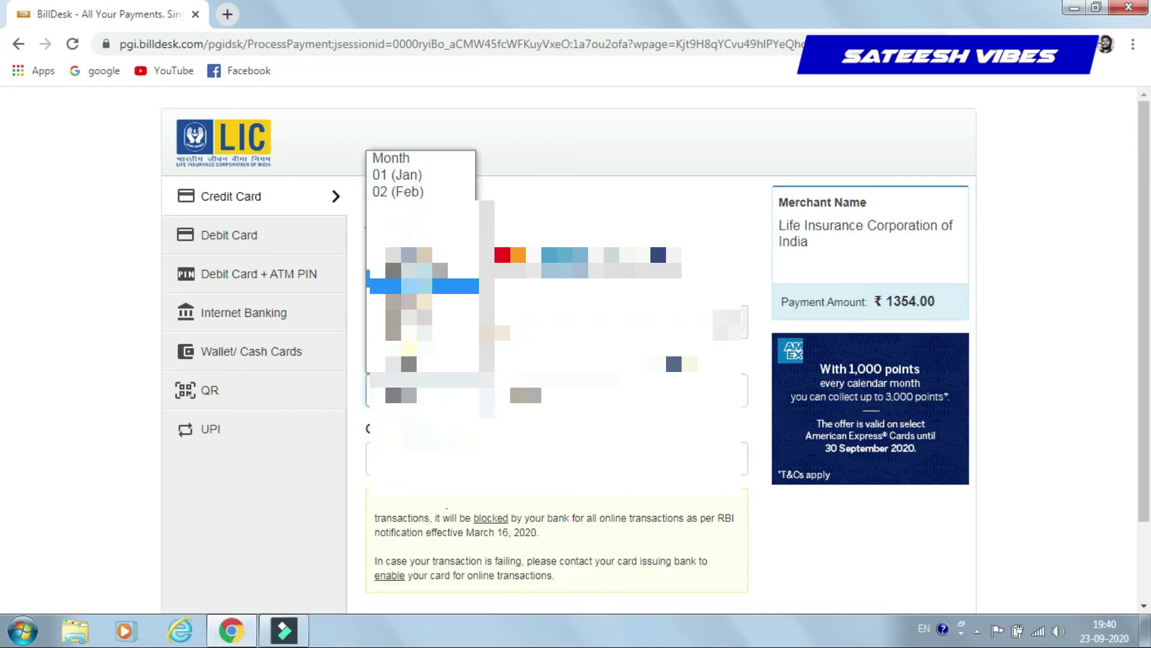
key("Escape")
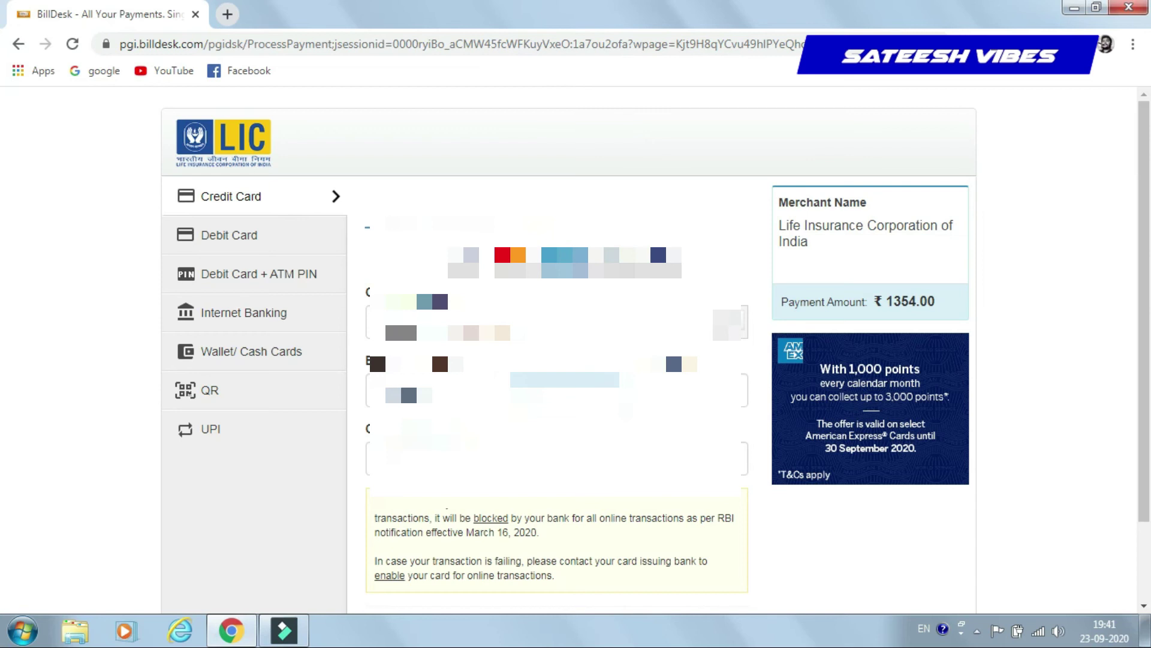
key("Tab")
key("Down")
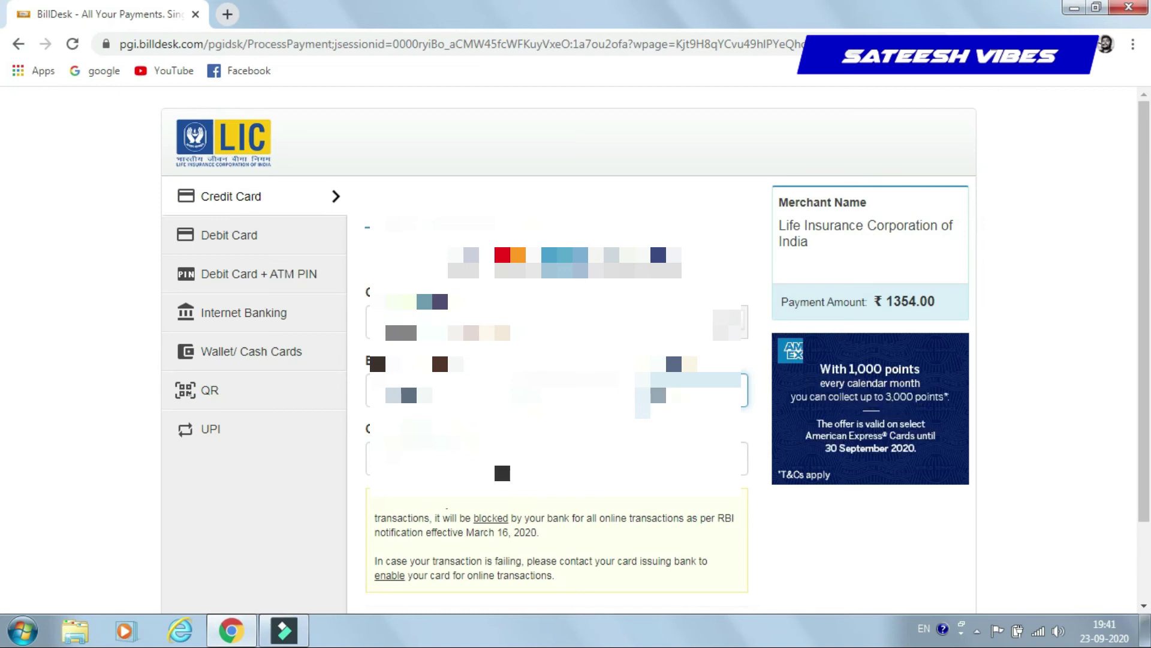
Enter the card's CVV and submit the ₹1354.00 payment with Make Payment
left_click(557, 459)
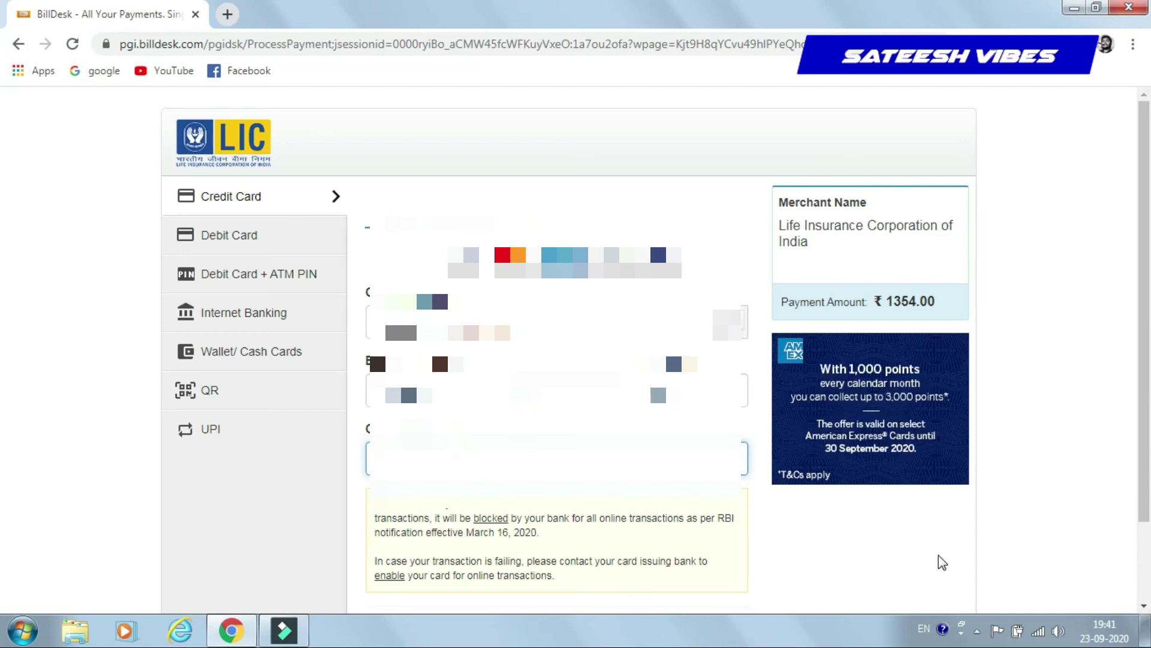
scroll(1146, 303, "down", 2)
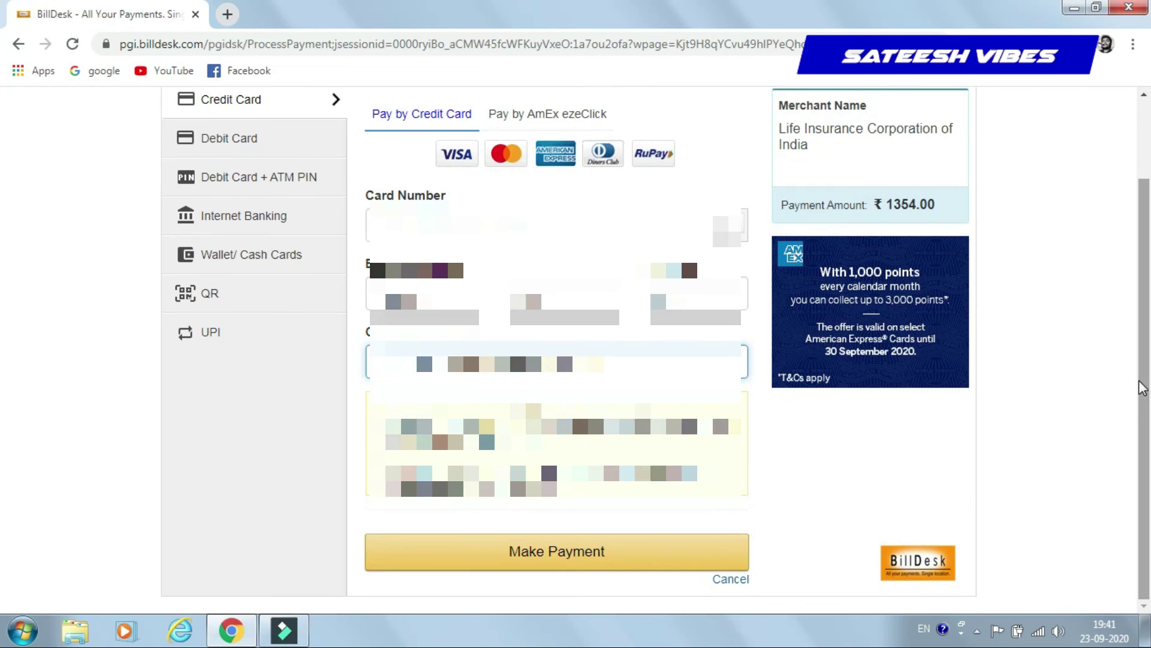
left_click(594, 562)
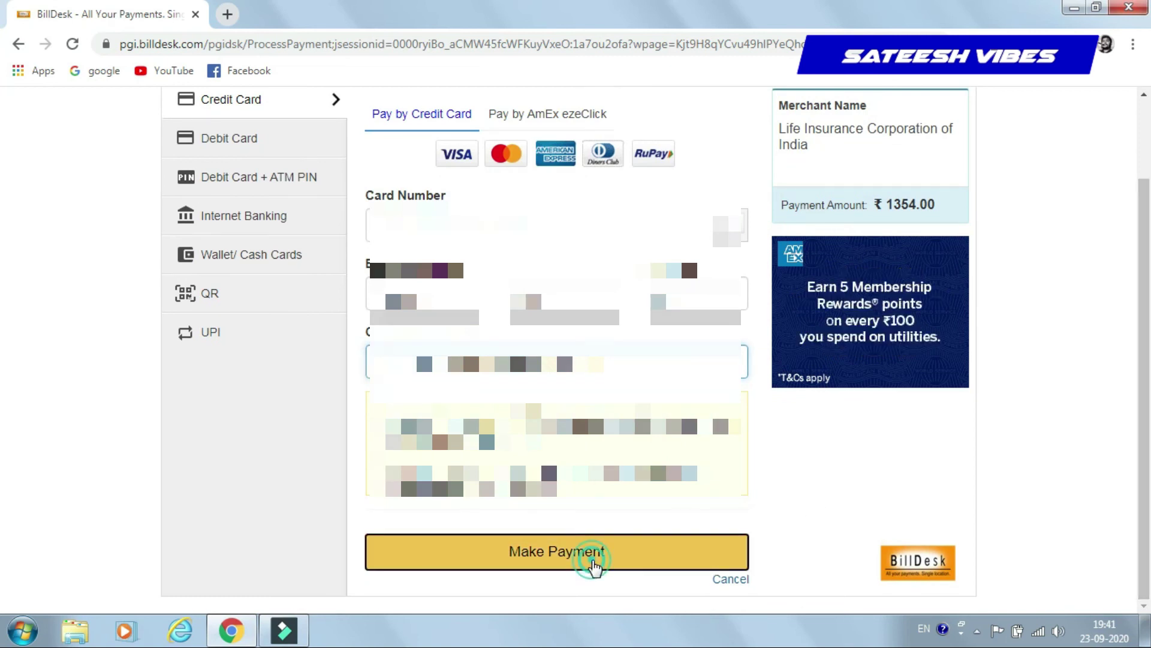